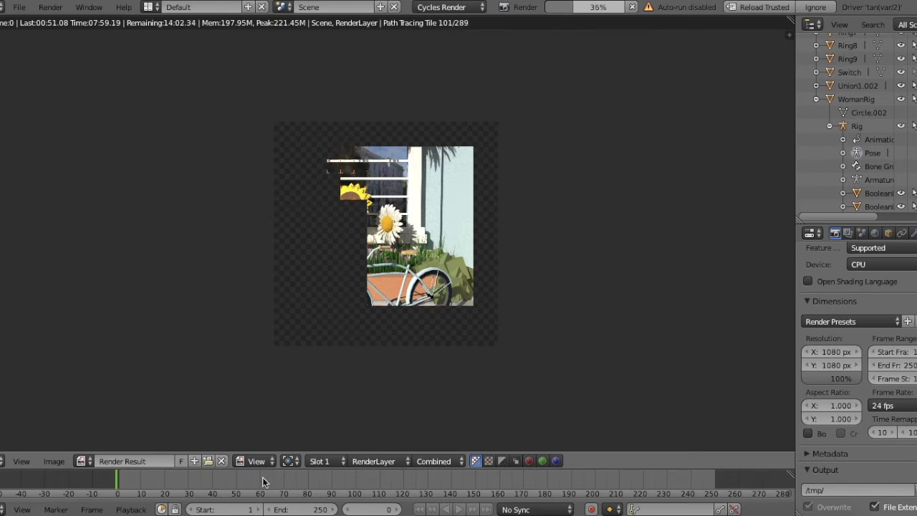
# Turn the render result area into a 3D viewport shown in Rendered viewport shading
pyautogui.click(5, 461)
pyautogui.click(19, 445)
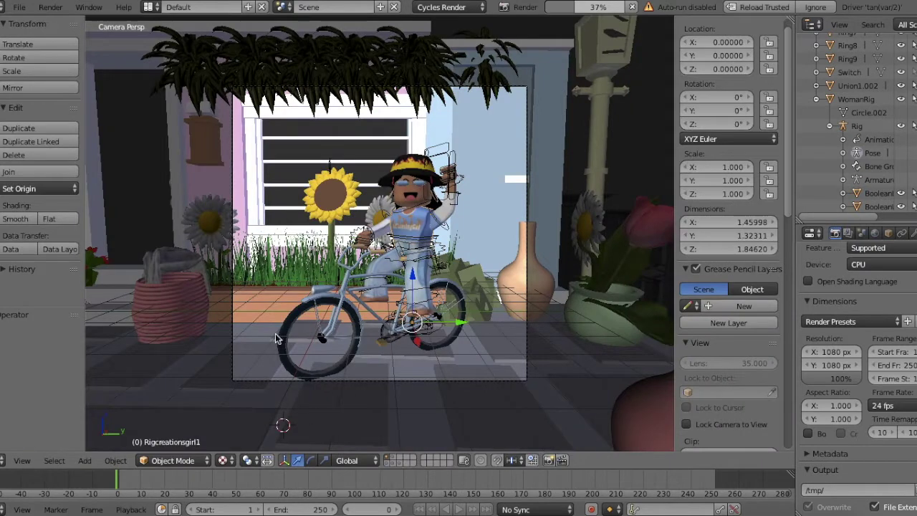
pyautogui.click(222, 460)
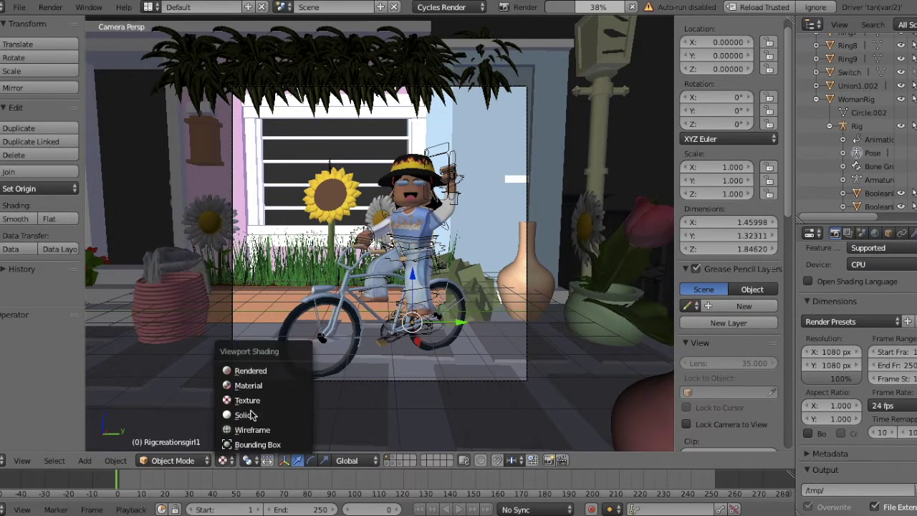
pyautogui.click(253, 370)
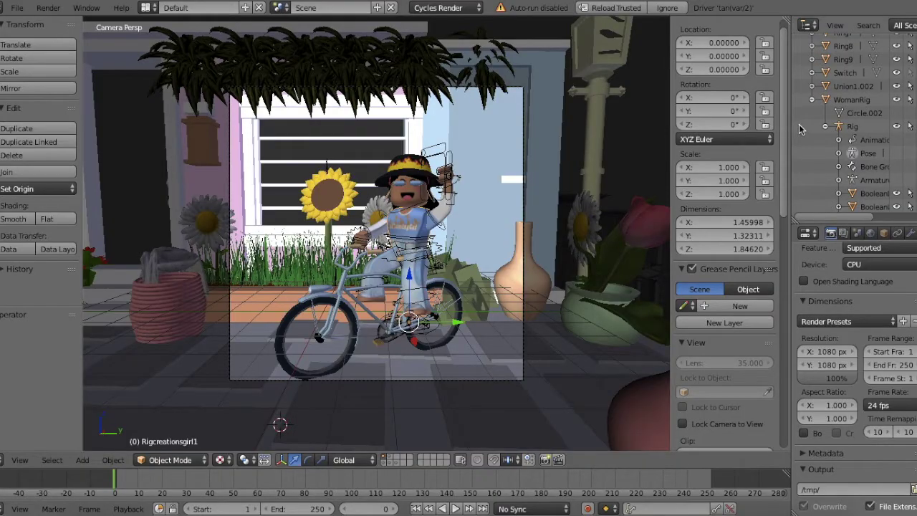
pyautogui.scroll(8, 781, 117)
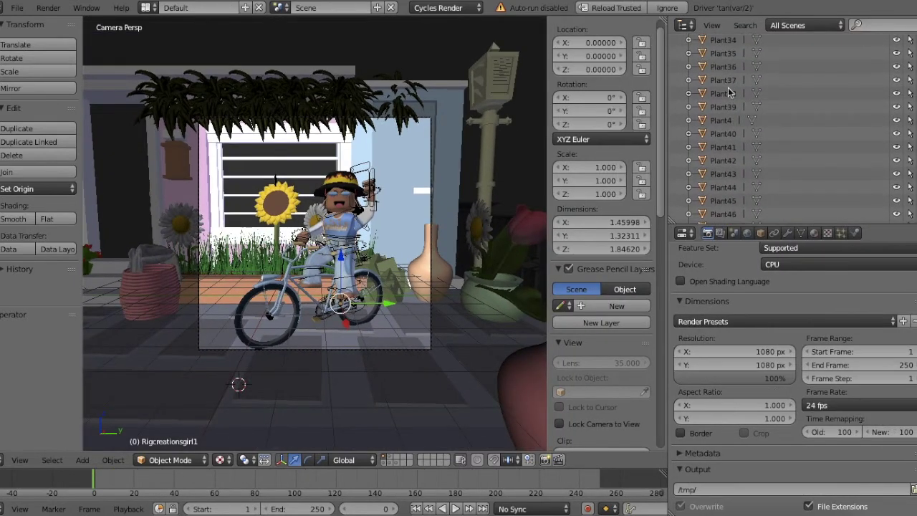
pyautogui.scroll(10, 720, 112)
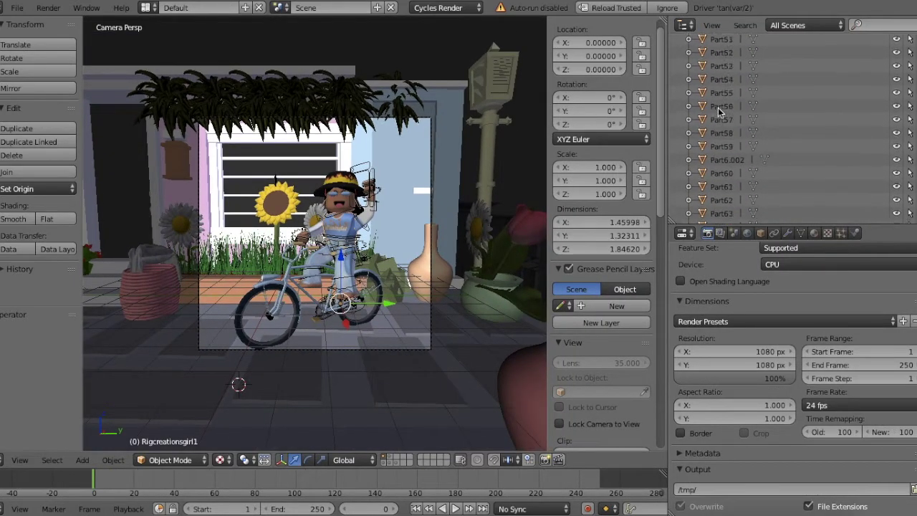
pyautogui.scroll(15, 718, 107)
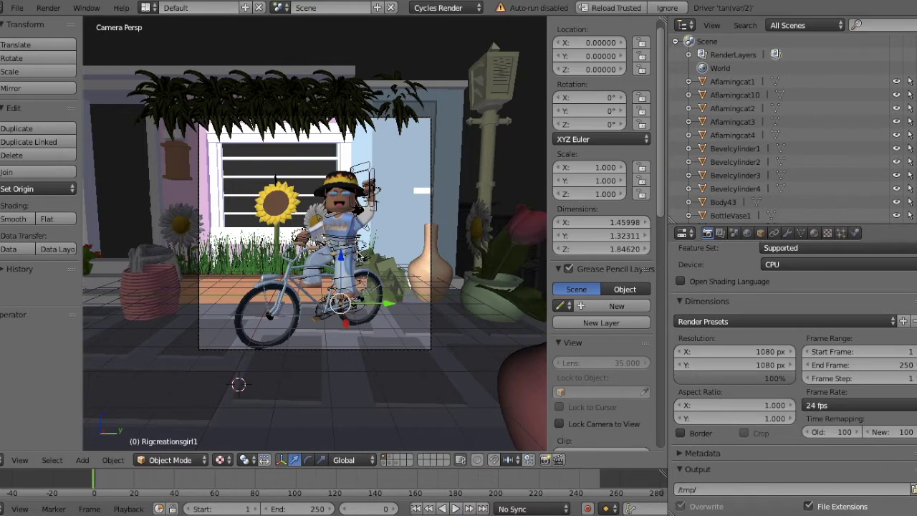
pyautogui.scroll(-20, 824, 140)
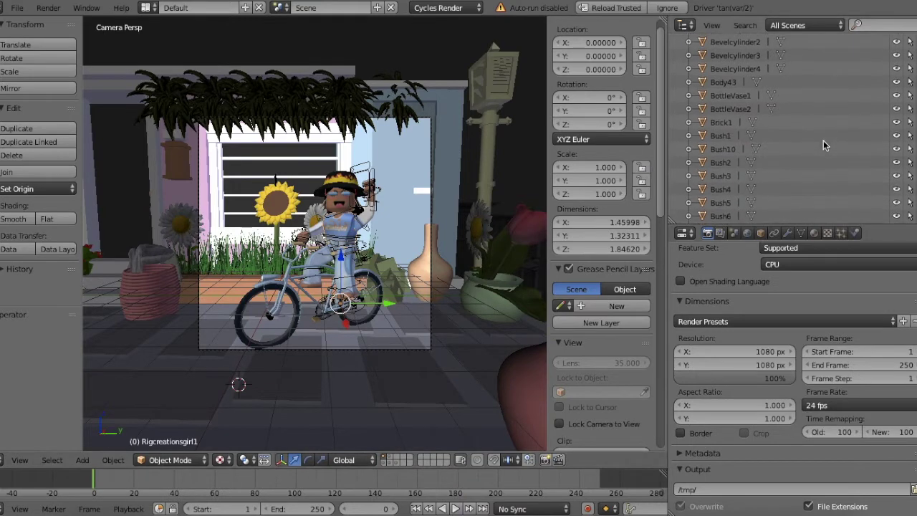
pyautogui.scroll(-5, 823, 142)
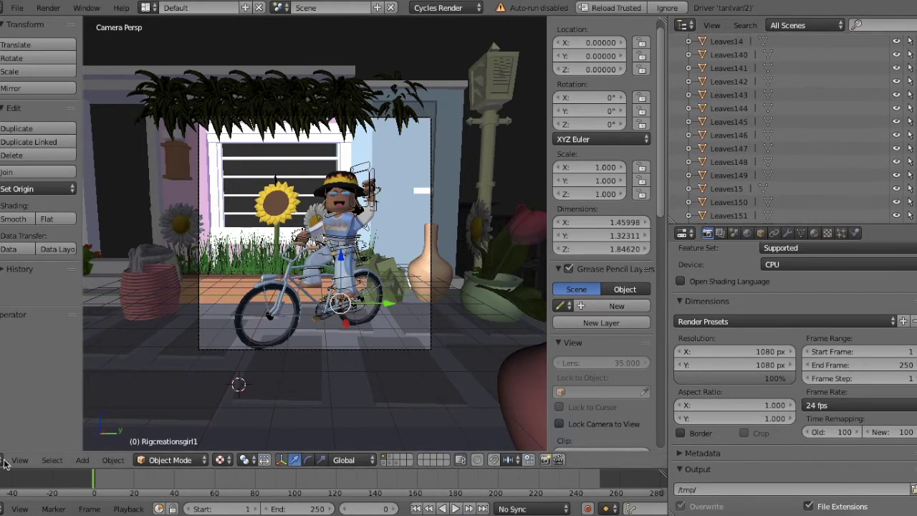
# Look at the unfinished Render Result in the Image Editor, then return the area to 3D View
pyautogui.click(2, 461)
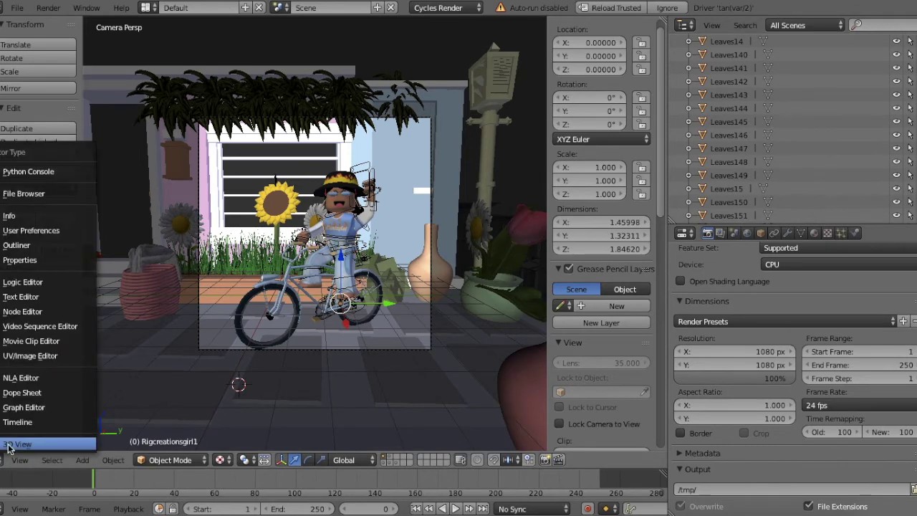
pyautogui.click(28, 356)
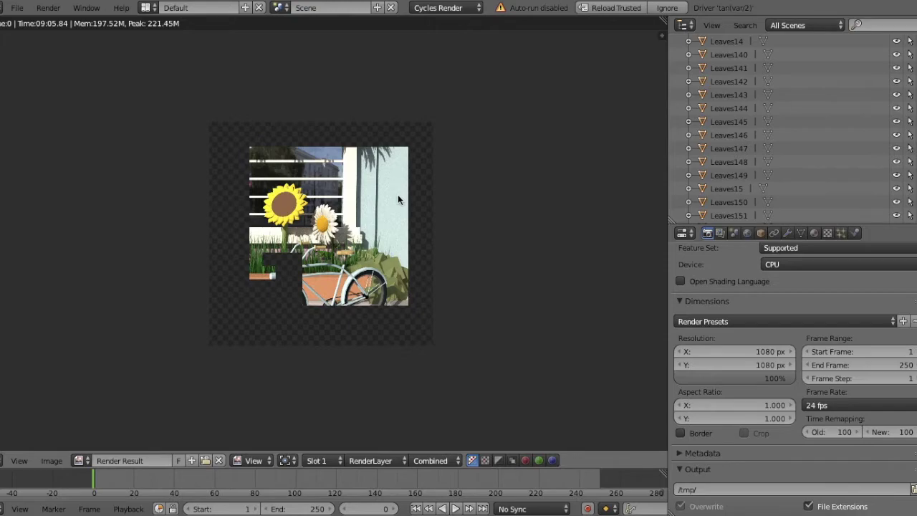
pyautogui.click(2, 460)
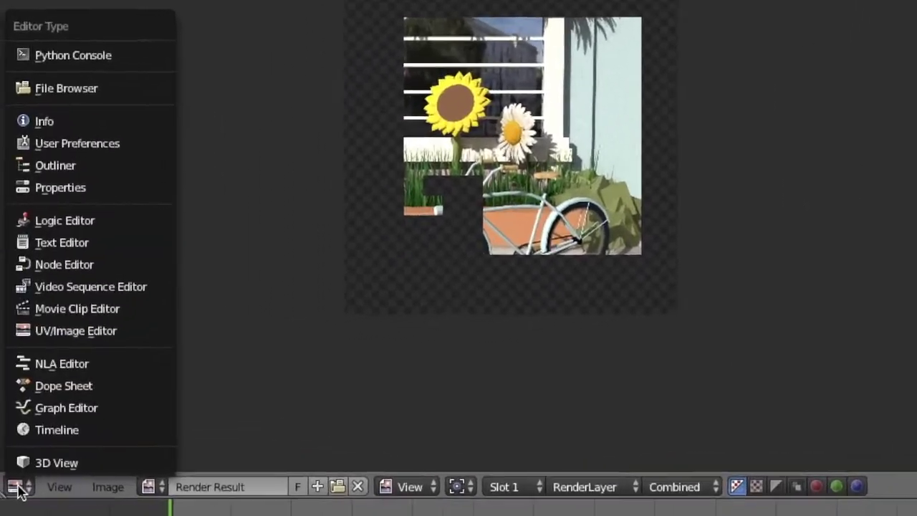
pyautogui.click(46, 466)
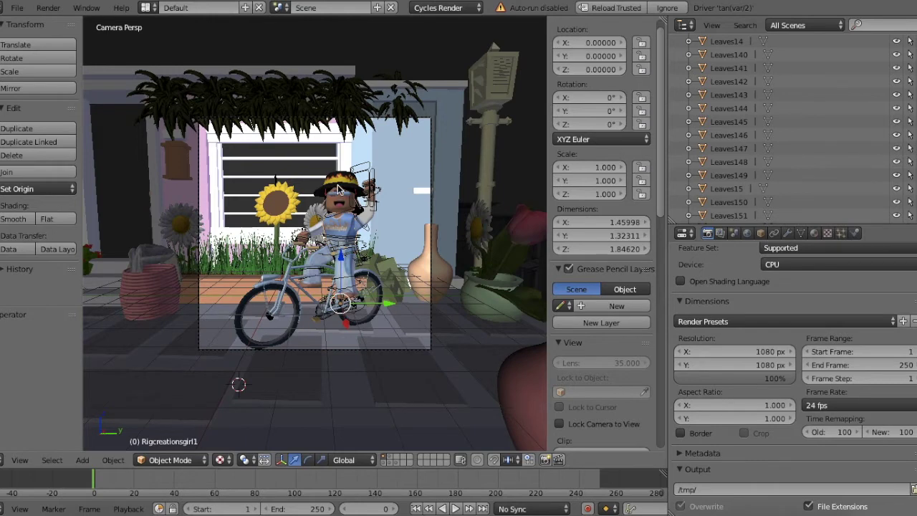
# Select the avatar's hat, Aflamingcat4, and scroll the Outliner back to the top
pyautogui.rightClick(342, 208)
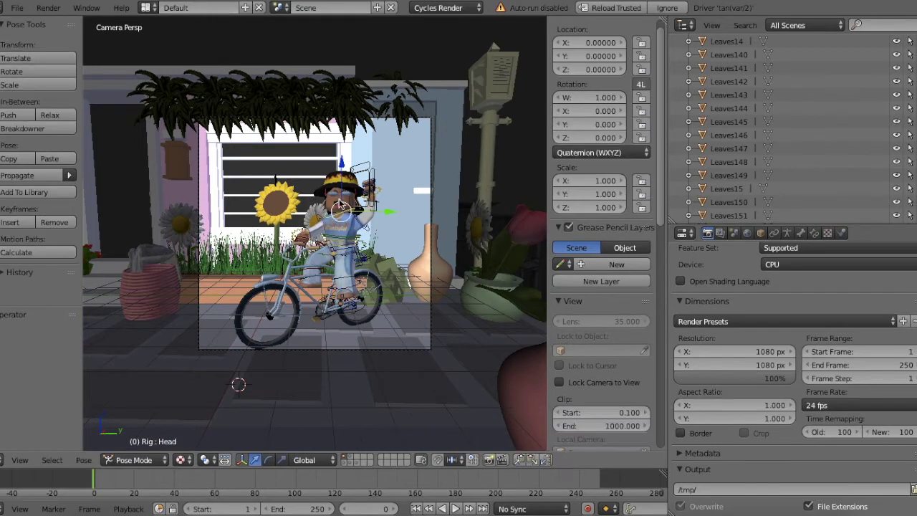
pyautogui.rightClick(337, 184)
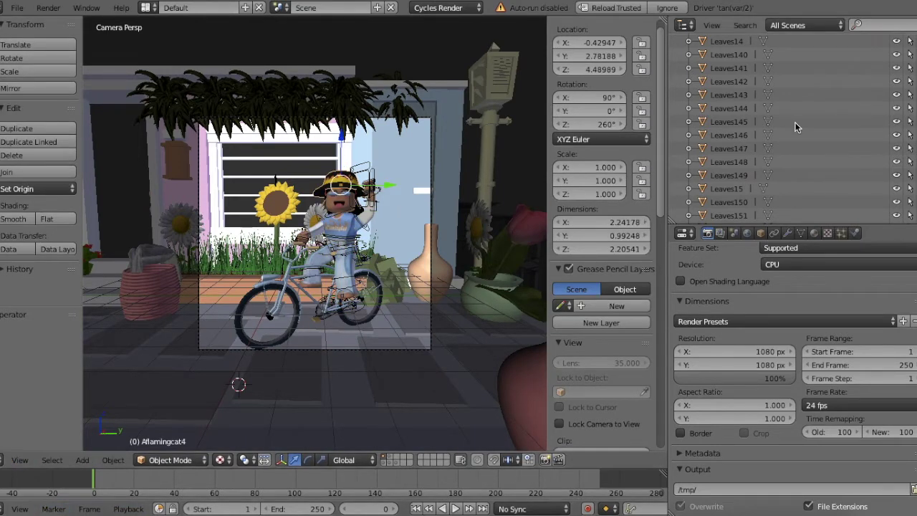
pyautogui.scroll(10, 796, 127)
pyautogui.scroll(15, 796, 128)
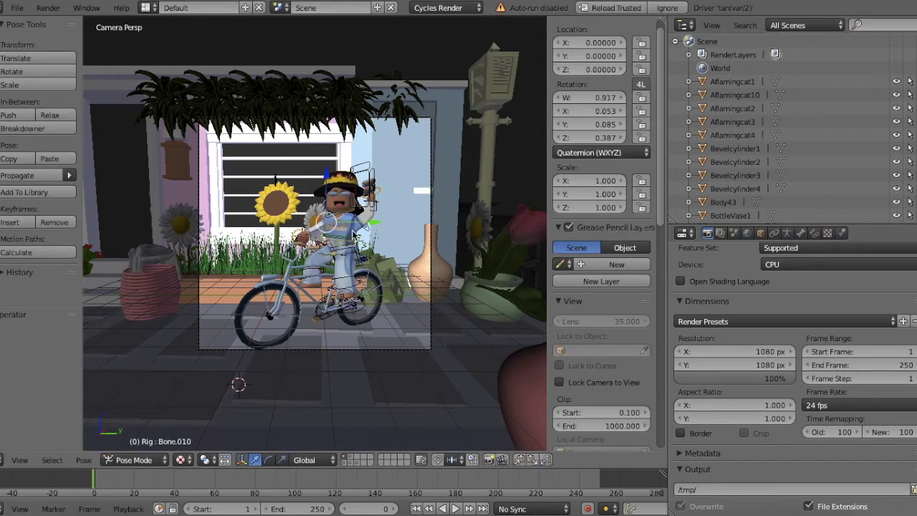
# Select the avatar's rig and Head bone, locating WomanRig's Rigcreationsgirl meshes in the Outliner
pyautogui.rightClick(356, 236)
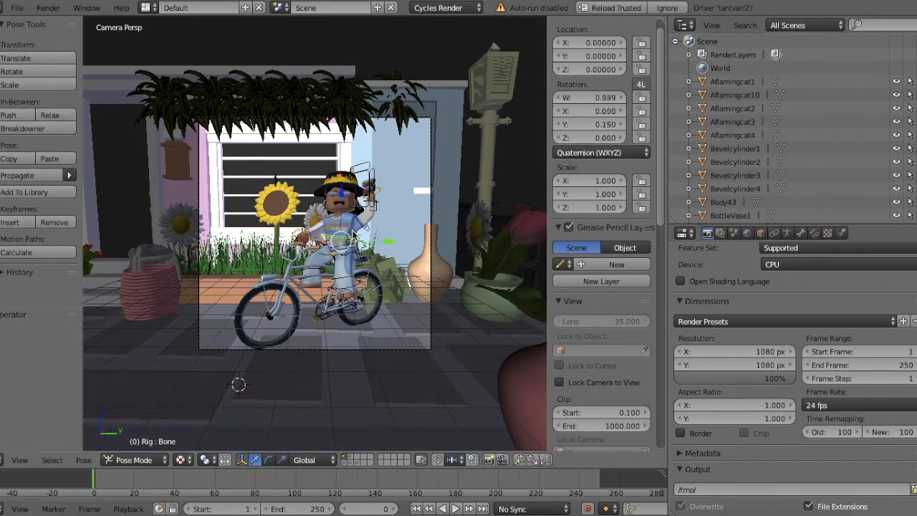
pyautogui.rightClick(345, 223)
pyautogui.scroll(-15, 778, 169)
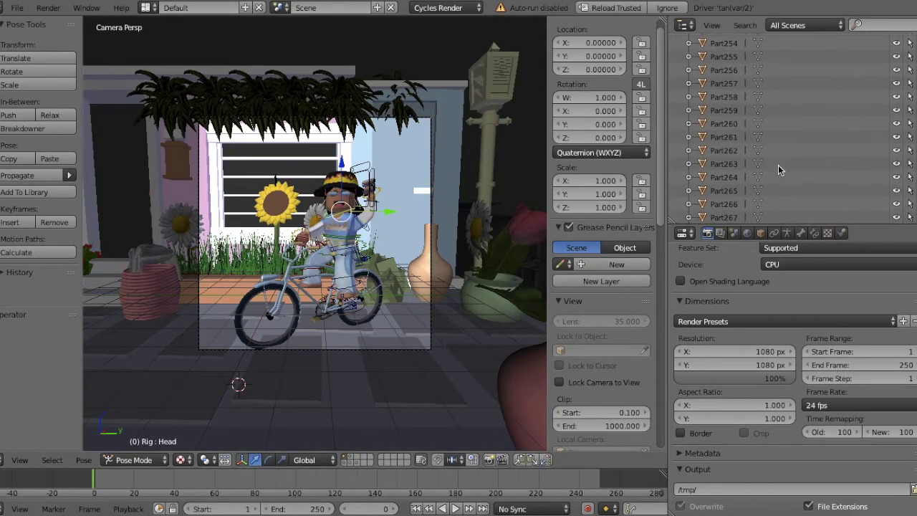
pyautogui.scroll(15, 779, 161)
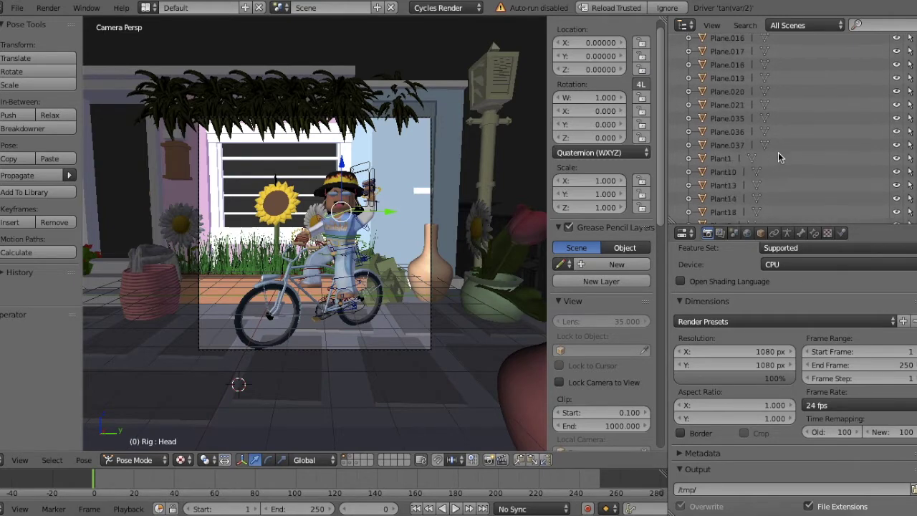
pyautogui.scroll(5, 764, 102)
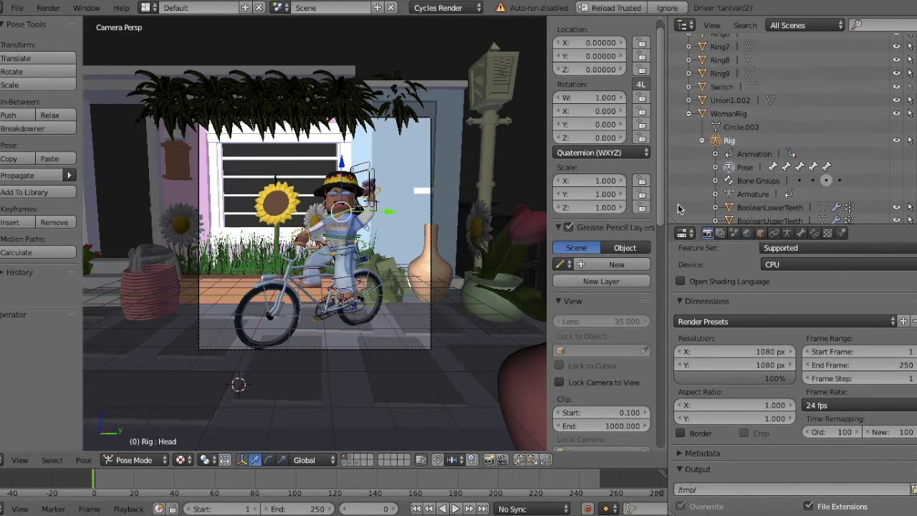
pyautogui.scroll(1, 760, 107)
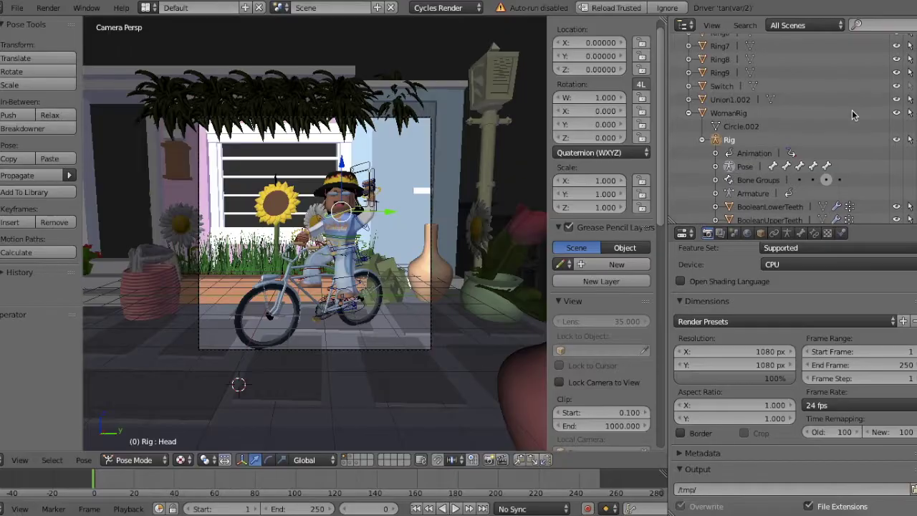
pyautogui.scroll(-3, 892, 176)
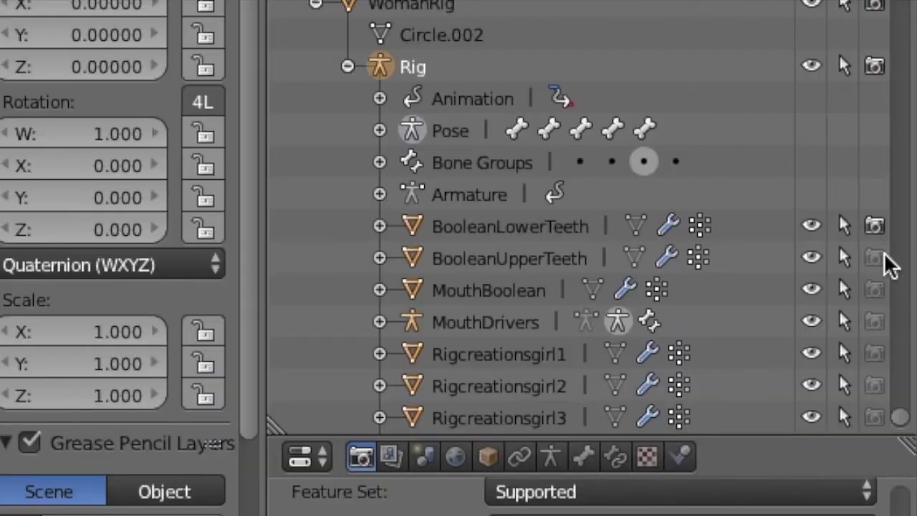
pyautogui.scroll(-4, 881, 373)
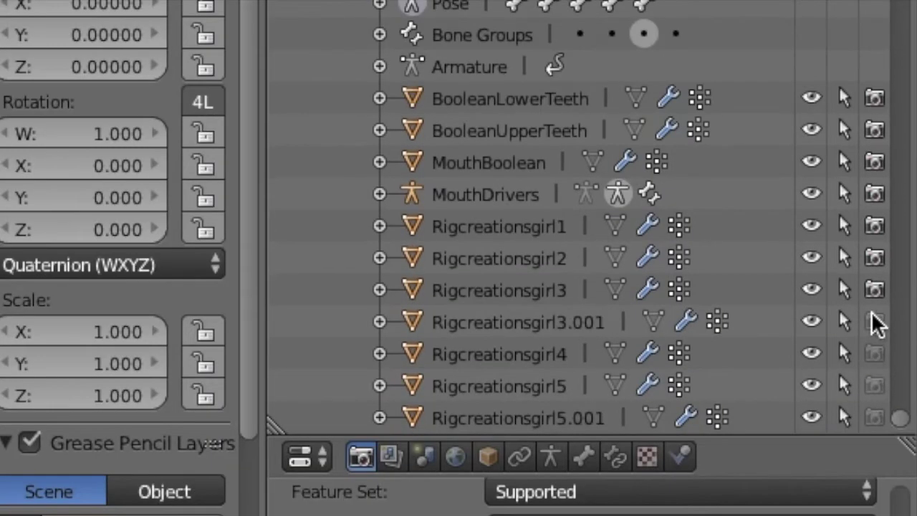
pyautogui.scroll(7, 867, 321)
pyautogui.scroll(-7, 881, 47)
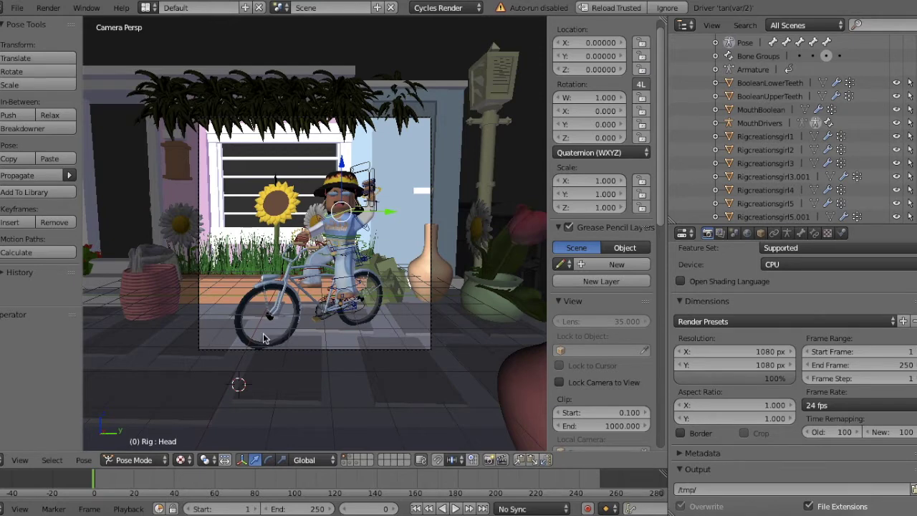
# Set the output file format to PNG and start a fresh F12 render
pyautogui.click(720, 233)
pyautogui.click(707, 233)
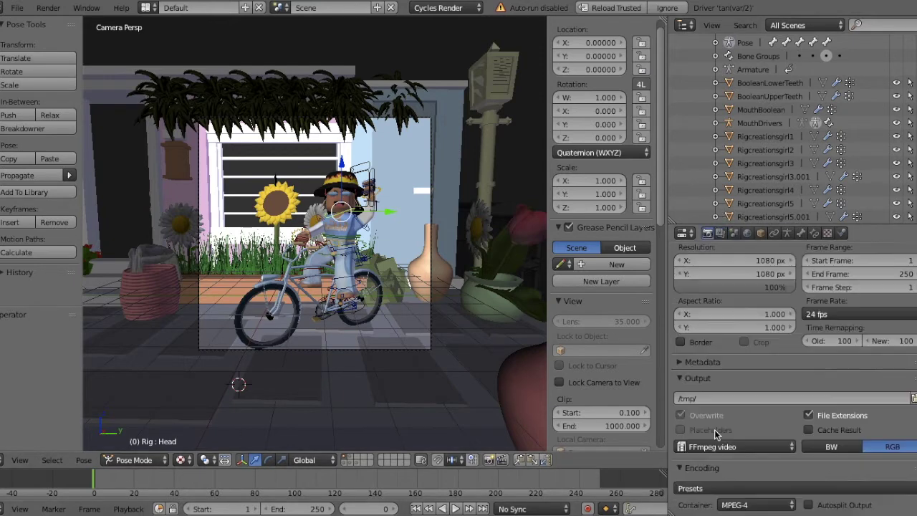
pyautogui.scroll(-10, 753, 344)
pyautogui.click(725, 307)
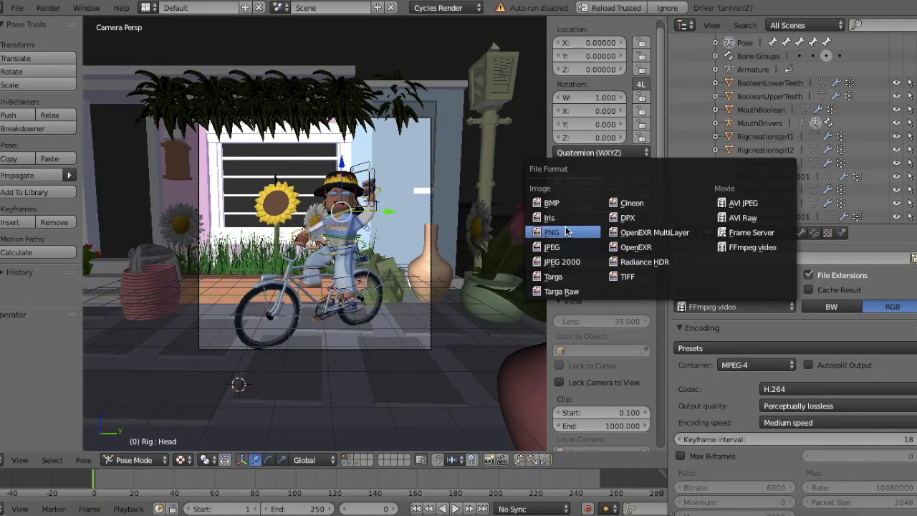
pyautogui.click(567, 233)
pyautogui.press('F12')
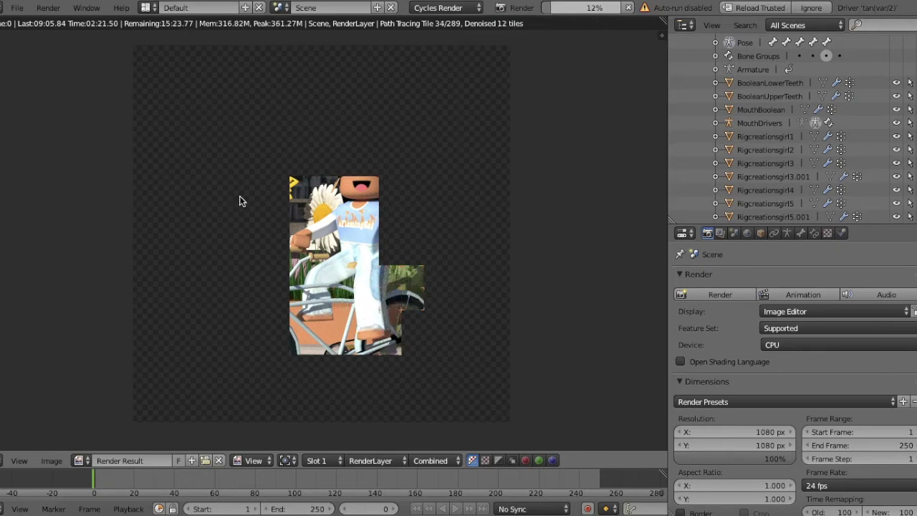
# Let the Cycles render fill in tiles of the girl's legs, bicycle wheel and background
pyautogui.scroll(-1, 398, 398)
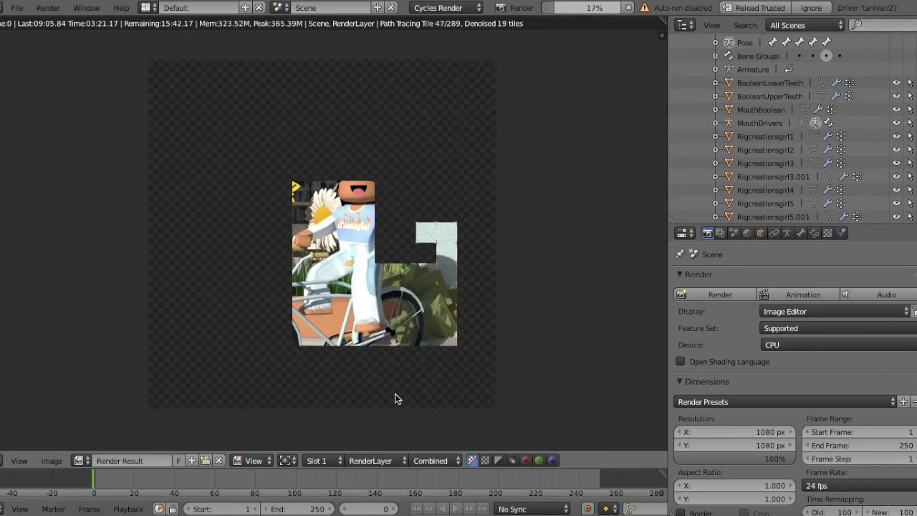